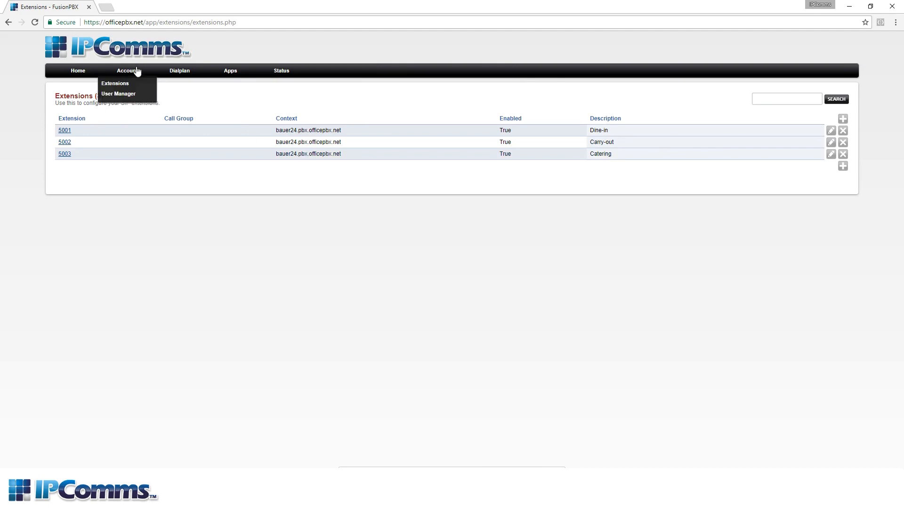
# - Review the settings of the All Others ring group, then return to the ring group list
pyautogui.moveTo(229, 78)
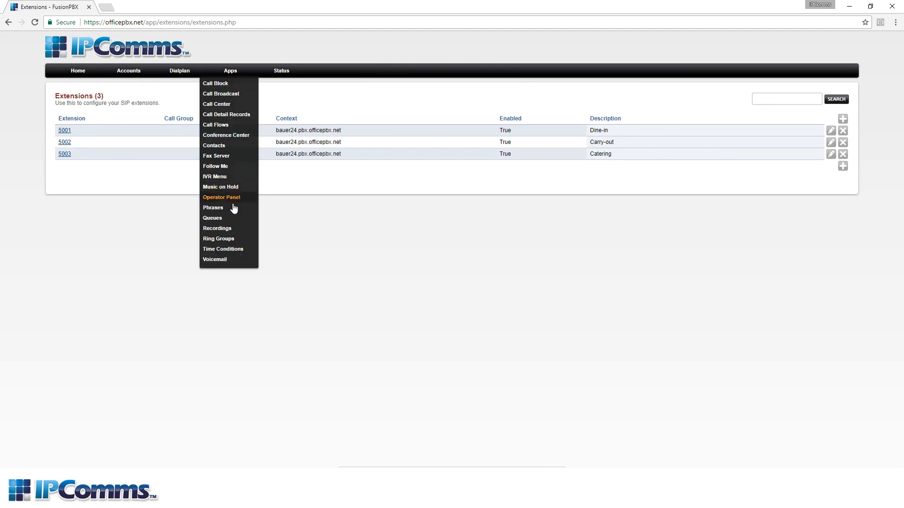
pyautogui.click(224, 238)
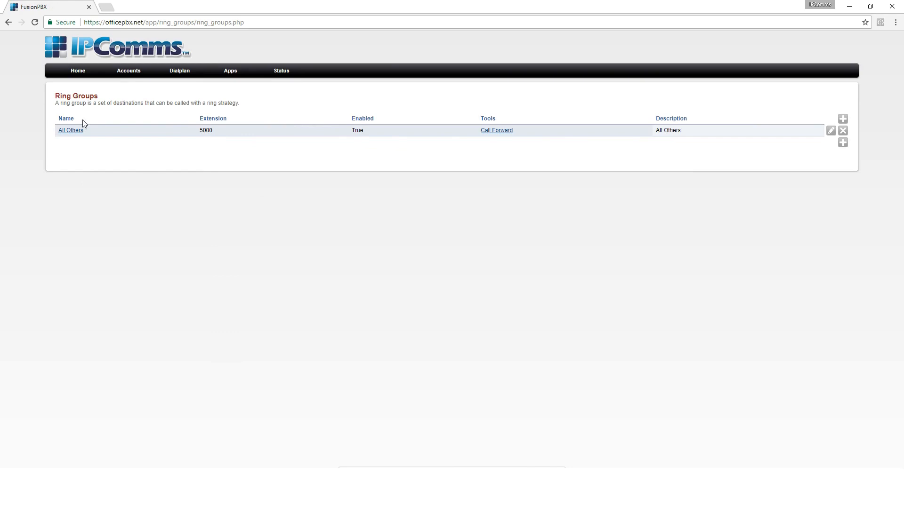
pyautogui.click(75, 132)
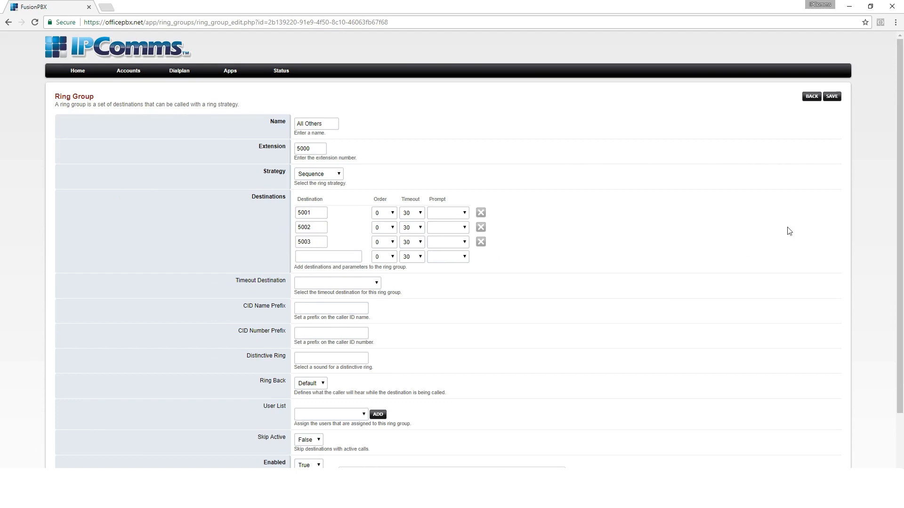
pyautogui.click(812, 97)
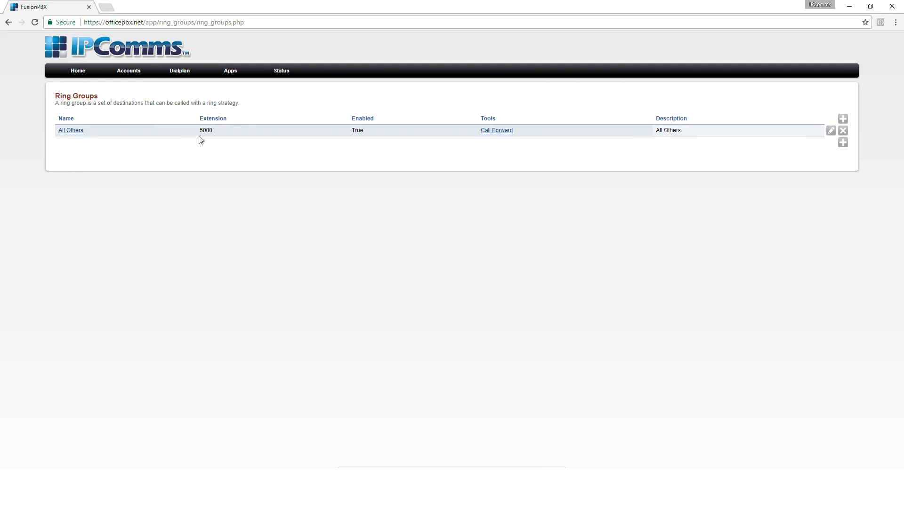
# - Upload the Generic PBX IVR -Resturant WAV file from the IVR VOICE OVER\WAV folder to the PBX recordings
pyautogui.moveTo(232, 74)
pyautogui.click(228, 230)
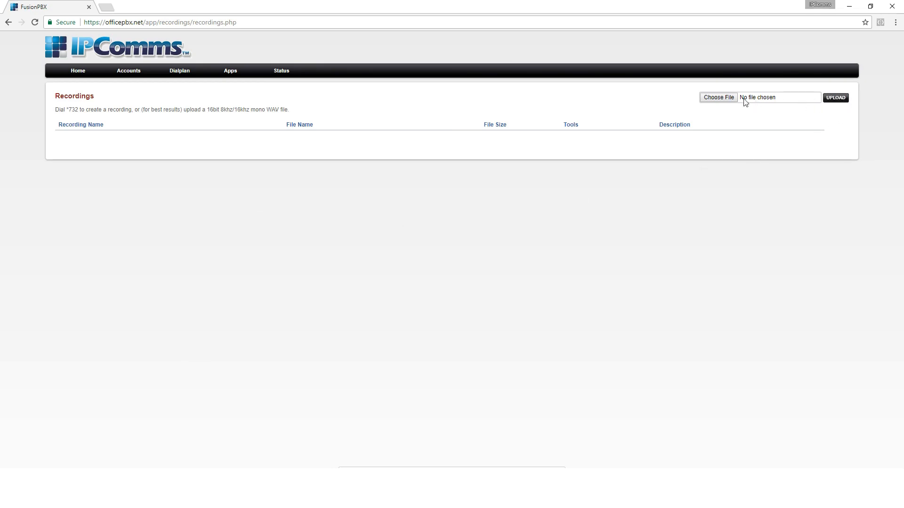
pyautogui.click(729, 98)
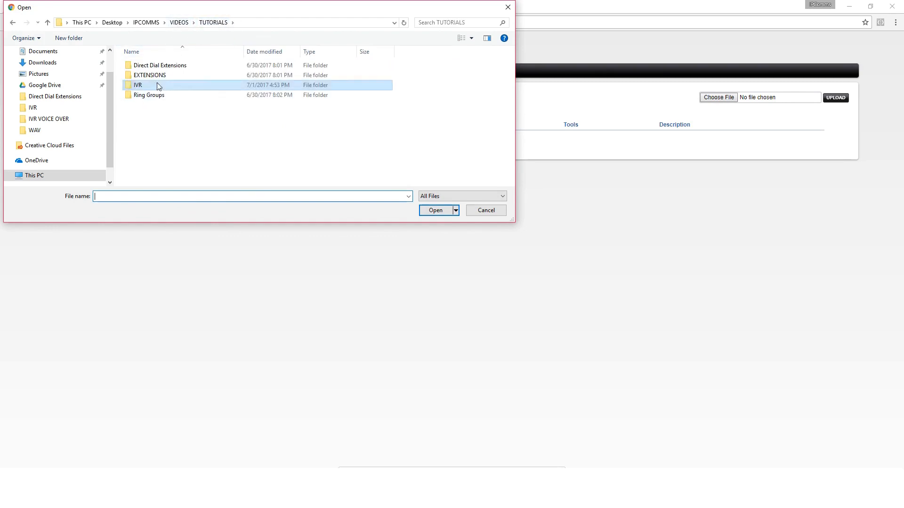
pyautogui.click(150, 23)
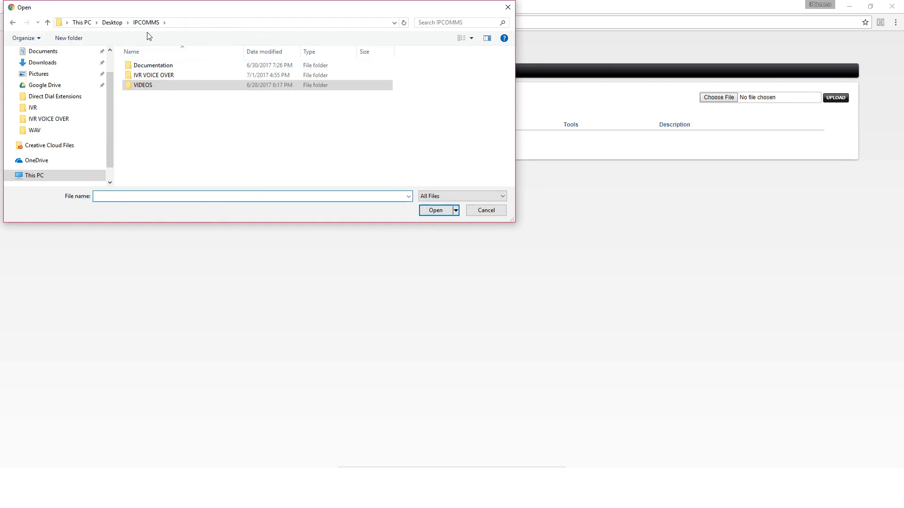
pyautogui.doubleClick(162, 80)
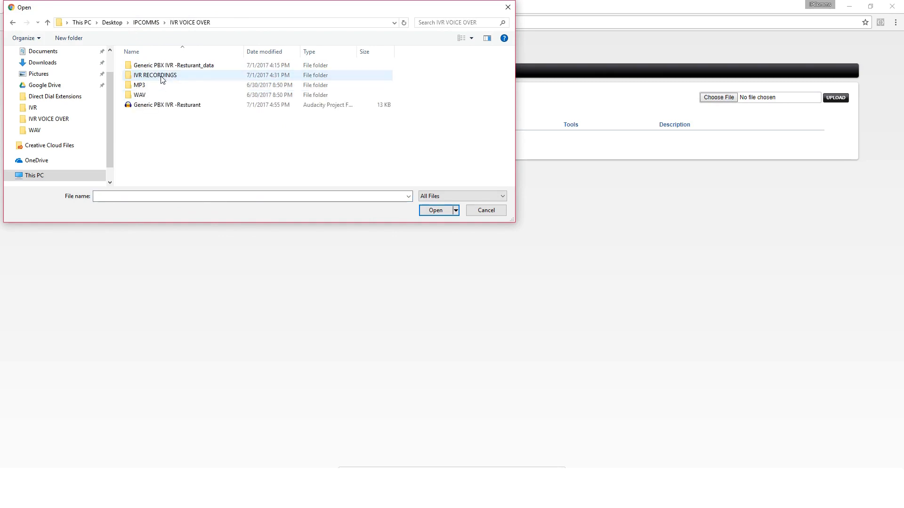
pyautogui.click(144, 98)
pyautogui.doubleClick(144, 98)
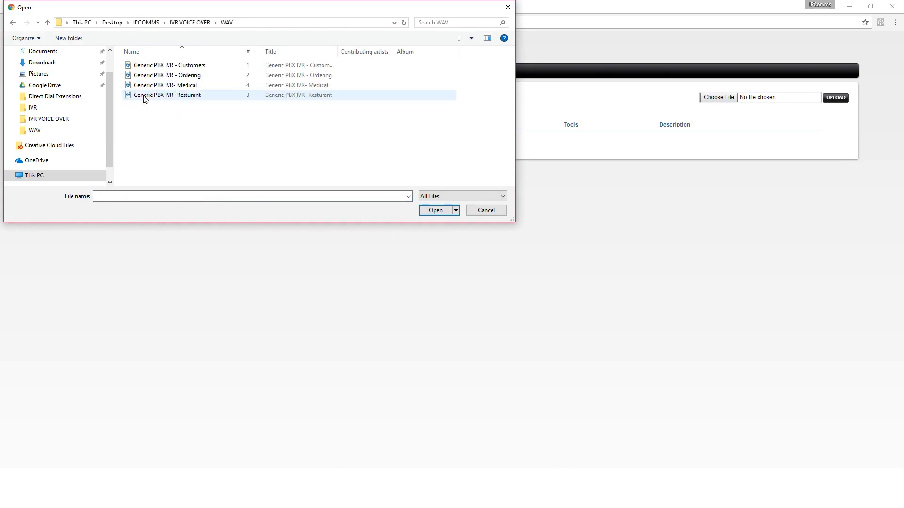
pyautogui.click(155, 96)
pyautogui.click(436, 209)
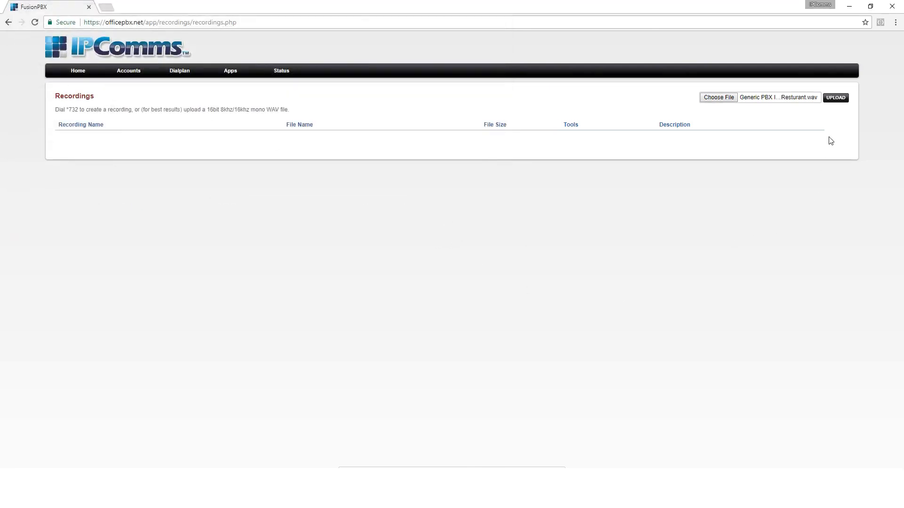
pyautogui.click(836, 98)
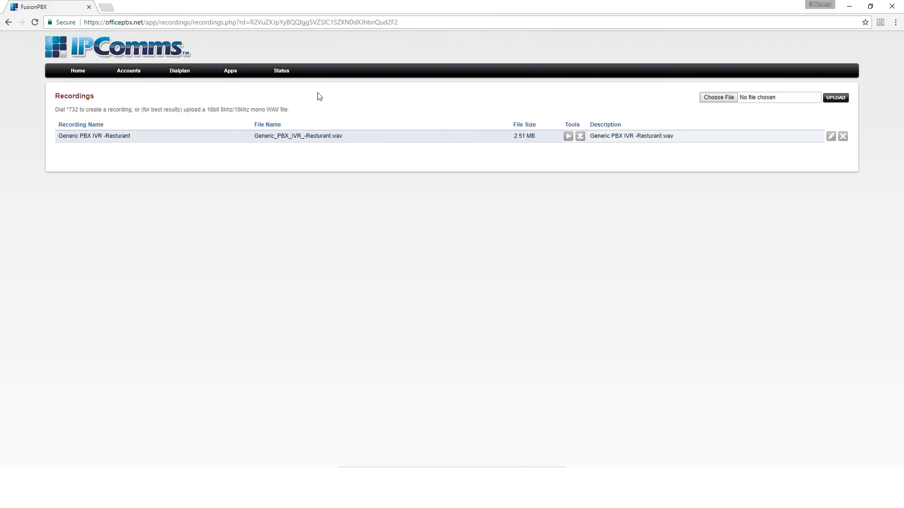
# - Start a new IVR menu and name it Business Hours
pyautogui.moveTo(234, 76)
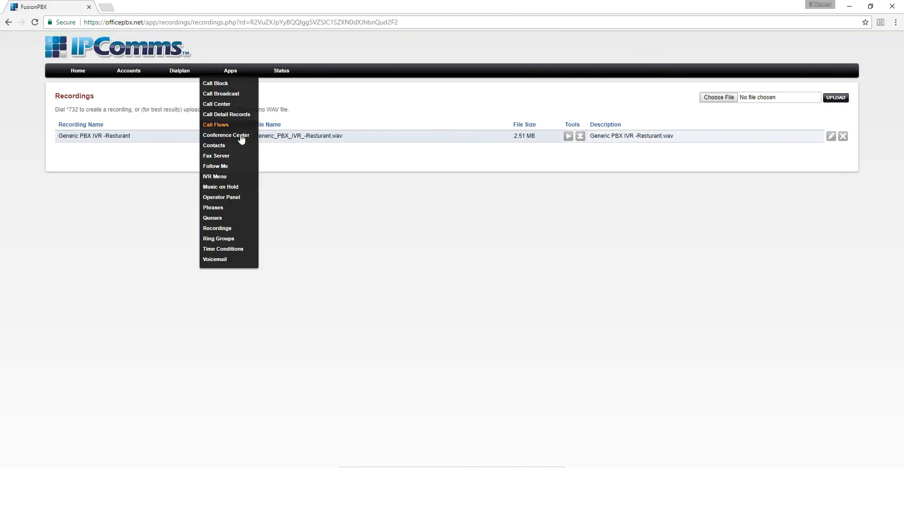
pyautogui.click(221, 177)
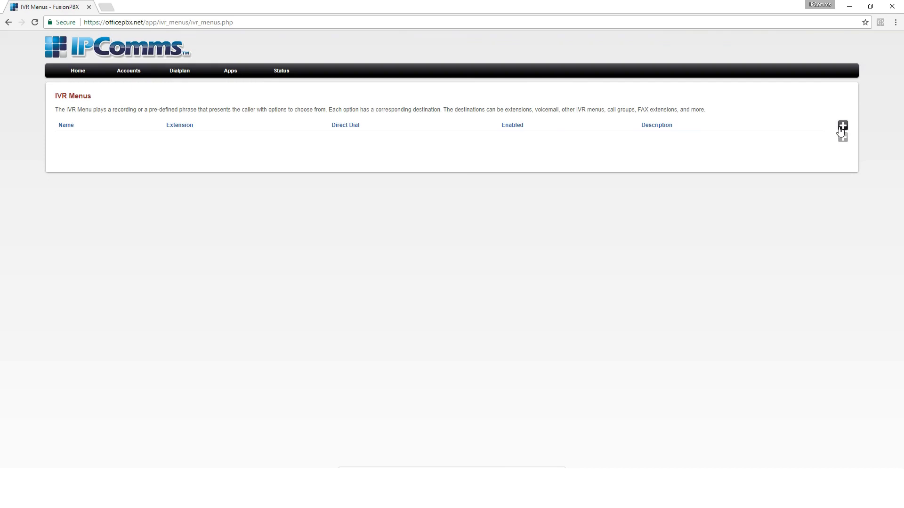
pyautogui.click(843, 127)
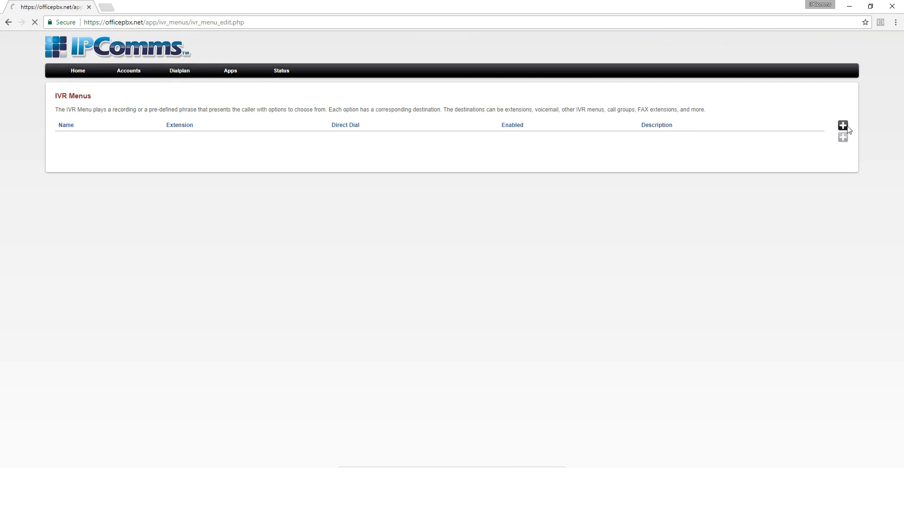
pyautogui.click(329, 130)
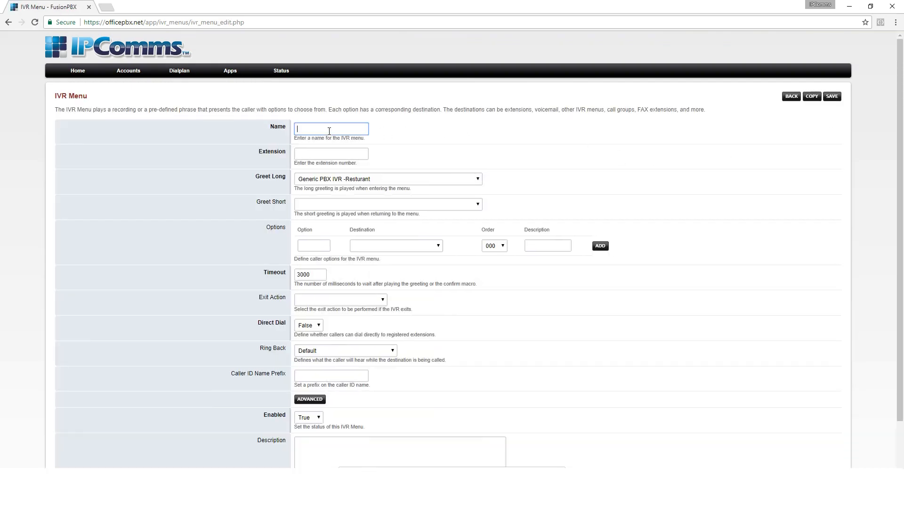
pyautogui.write('Business Hours')
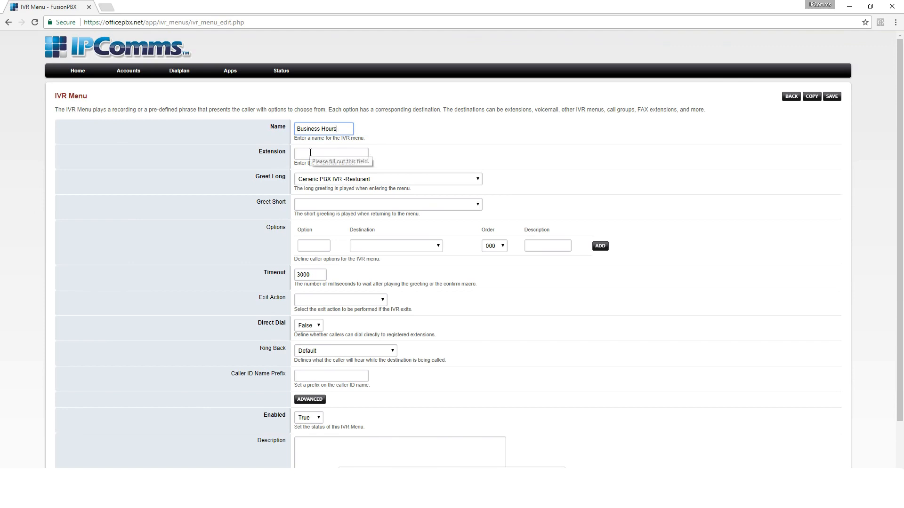
# - Set the IVR menu's extension to 6000 and its short greeting to Generic PBX IVR -Resturant
pyautogui.click(311, 153)
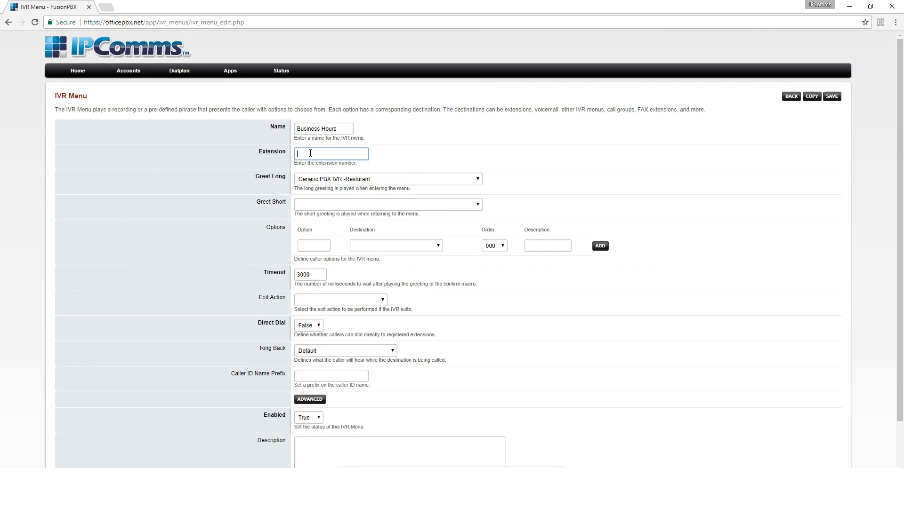
pyautogui.write('6000')
pyautogui.press('Tab')
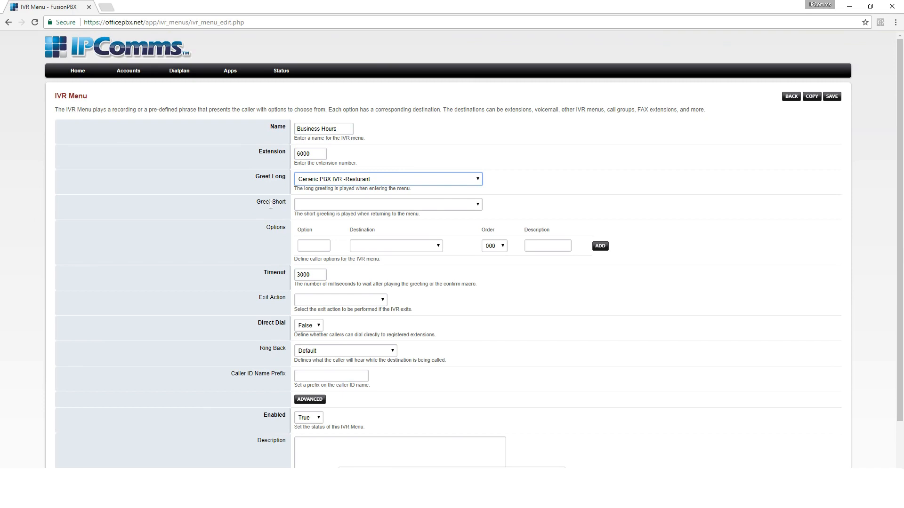
pyautogui.click(418, 205)
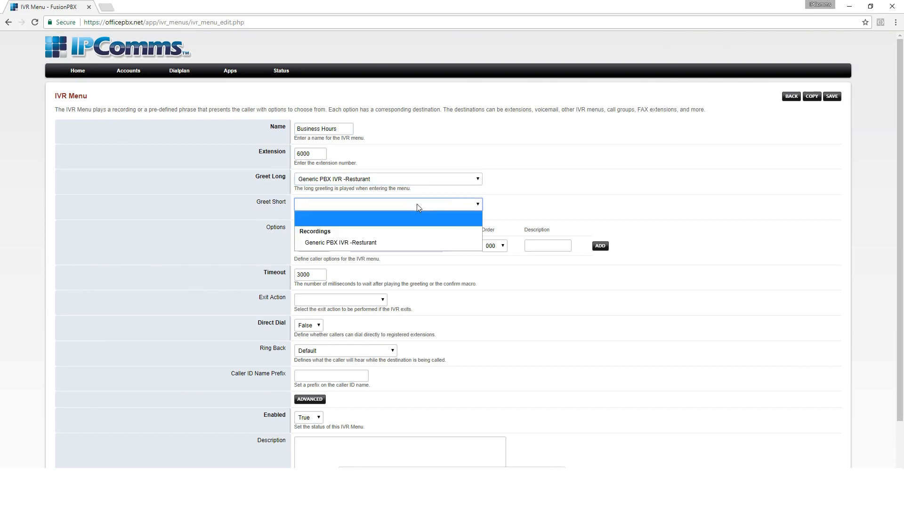
pyautogui.click(401, 242)
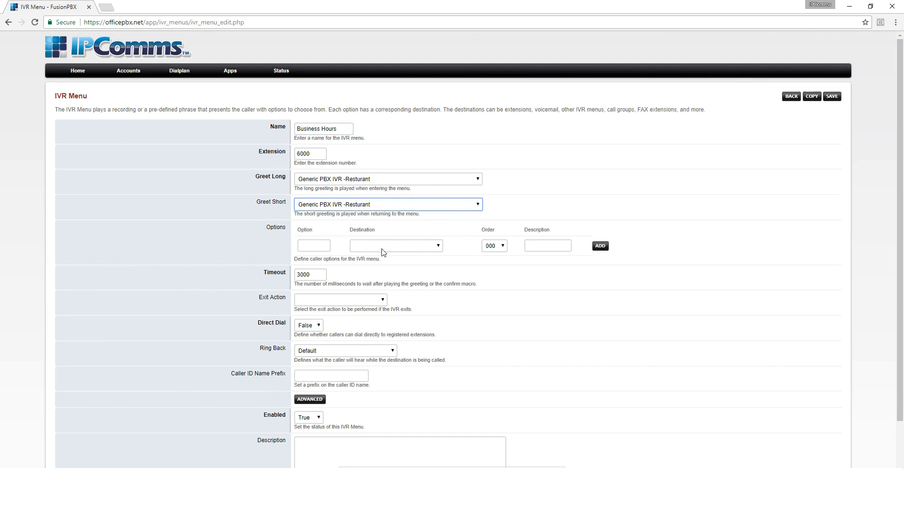
# - Add caller option 1 to the IVR menu with extension 5001 Dine-in as its destination
pyautogui.click(310, 245)
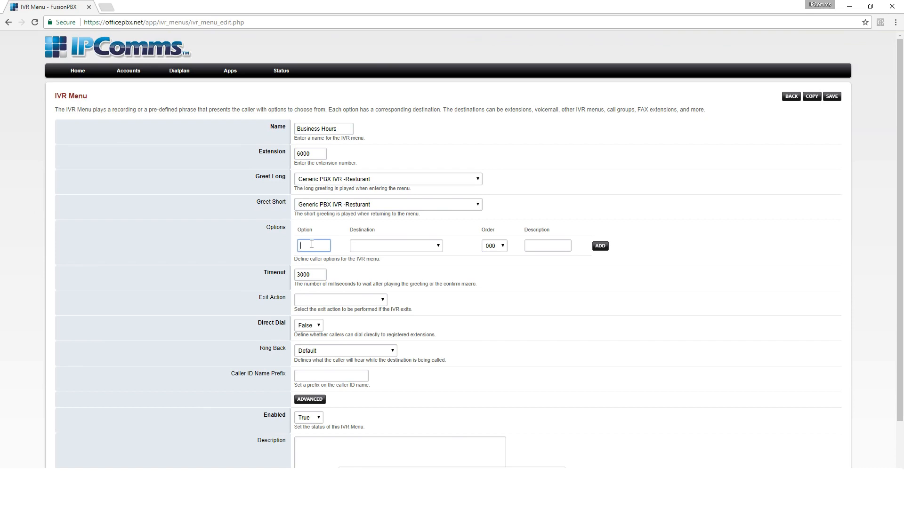
pyautogui.write('1')
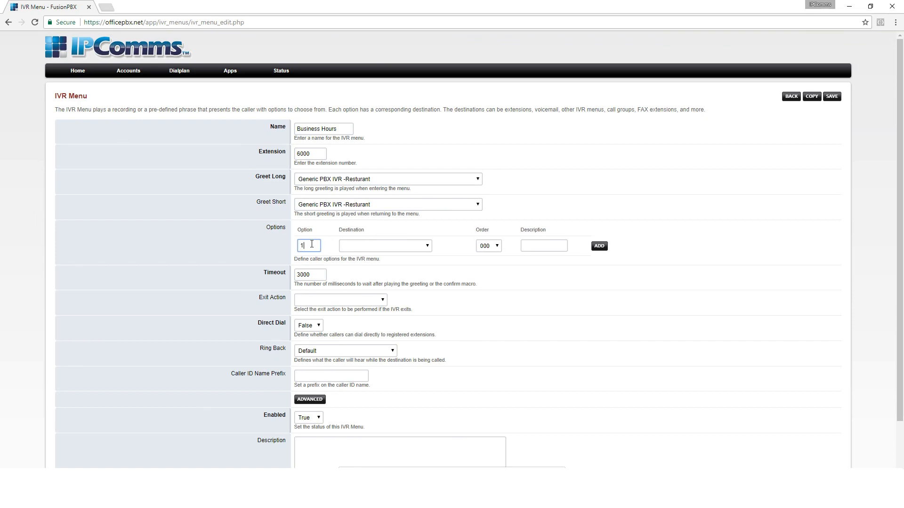
pyautogui.click(361, 247)
pyautogui.scroll(5, 376, 188)
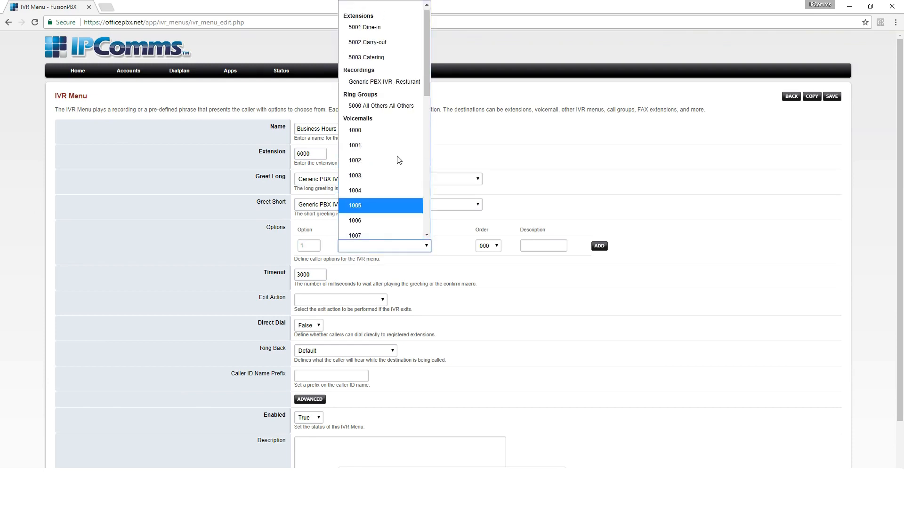
pyautogui.click(378, 33)
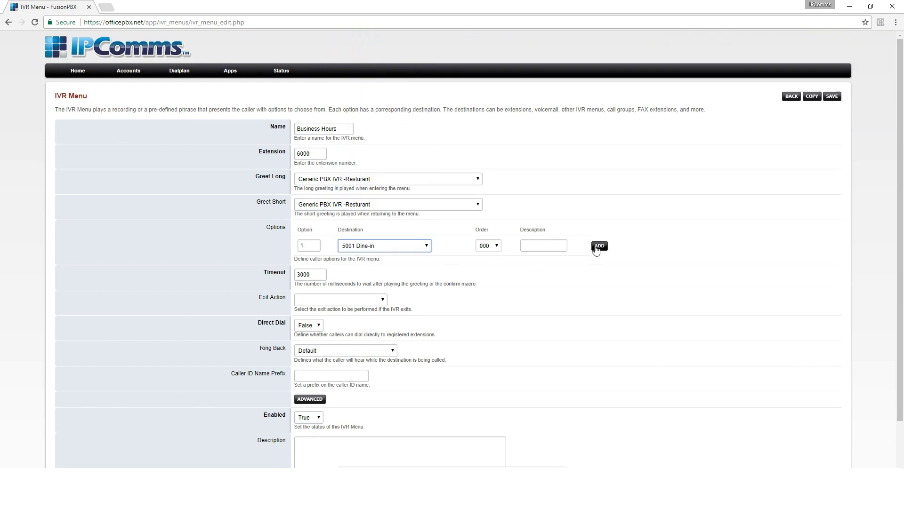
pyautogui.click(598, 246)
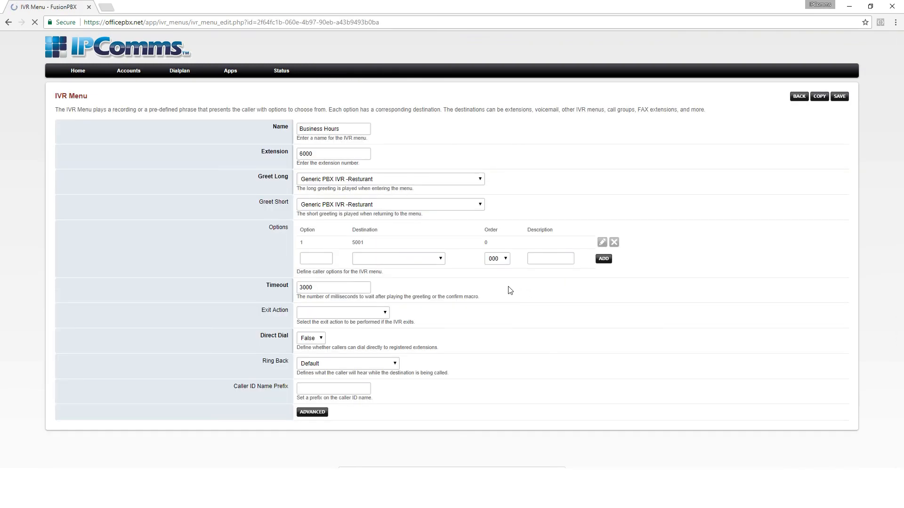
# - Add caller option 2 to the IVR menu with extension 5002 Carry-out as its destination
pyautogui.click(313, 257)
pyautogui.write('2')
pyautogui.click(375, 258)
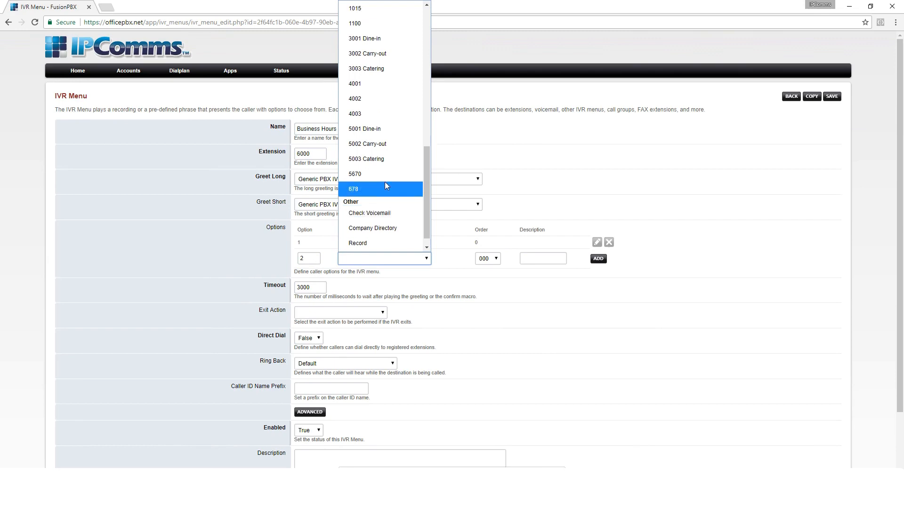
pyautogui.scroll(10, 385, 185)
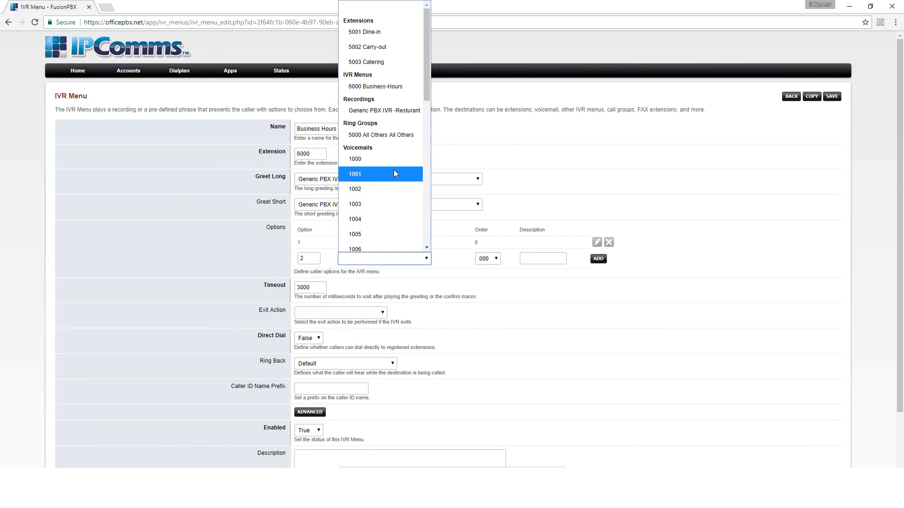
pyautogui.click(367, 47)
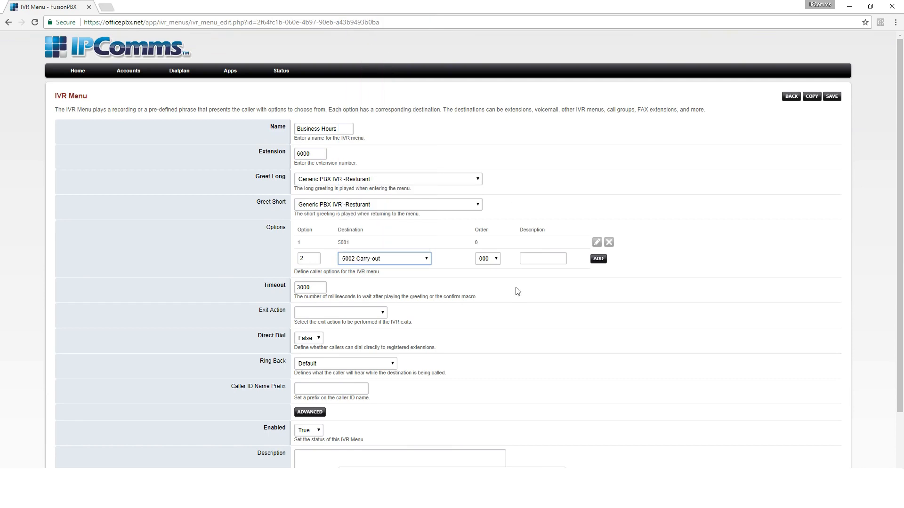
pyautogui.click(596, 260)
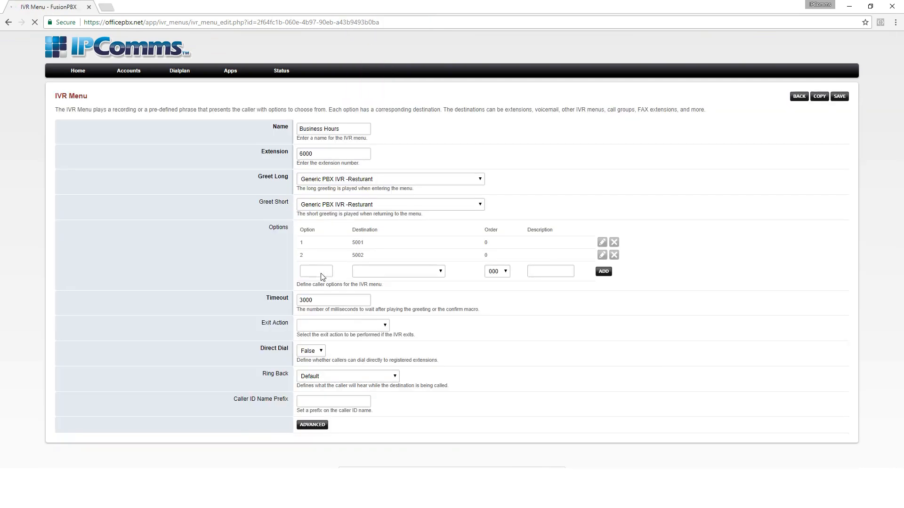
# - Add caller option 3 to the IVR menu with extension 5003 Catering as its destination
pyautogui.click(315, 271)
pyautogui.write('3')
pyautogui.click(366, 275)
pyautogui.scroll(5, 392, 163)
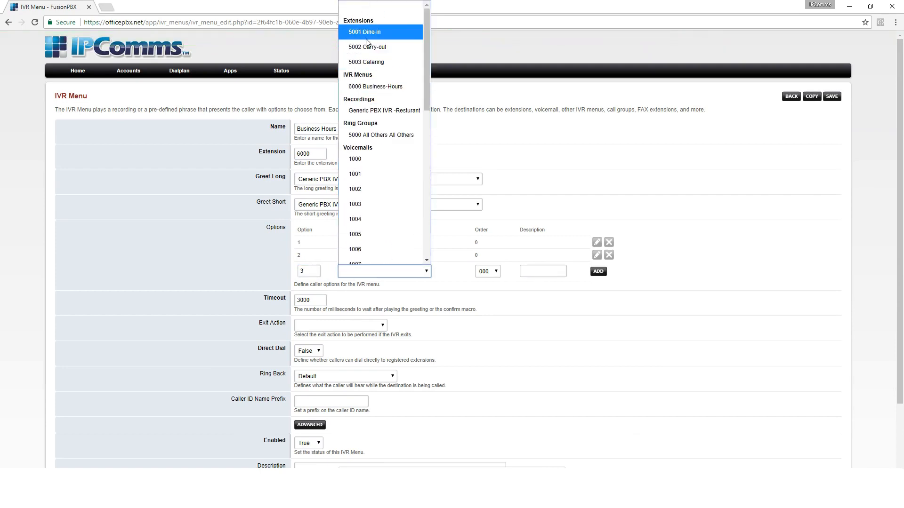
pyautogui.click(379, 62)
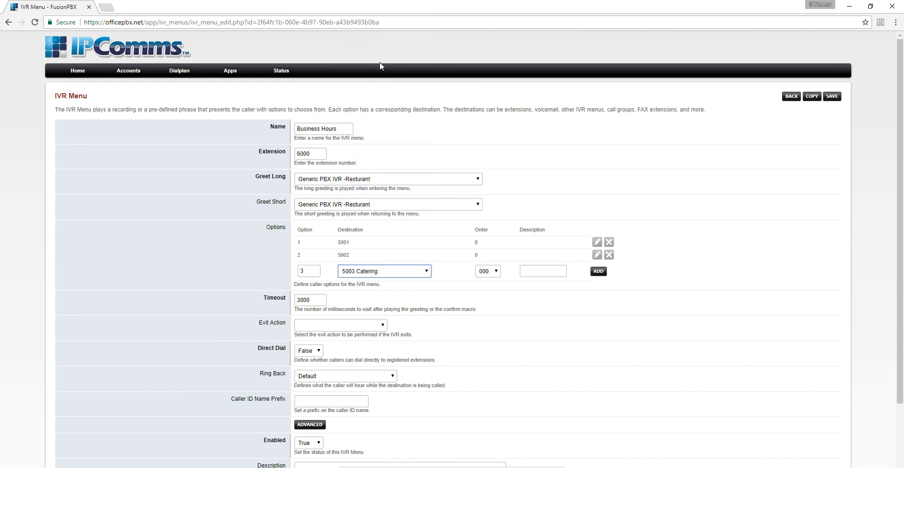
pyautogui.click(597, 272)
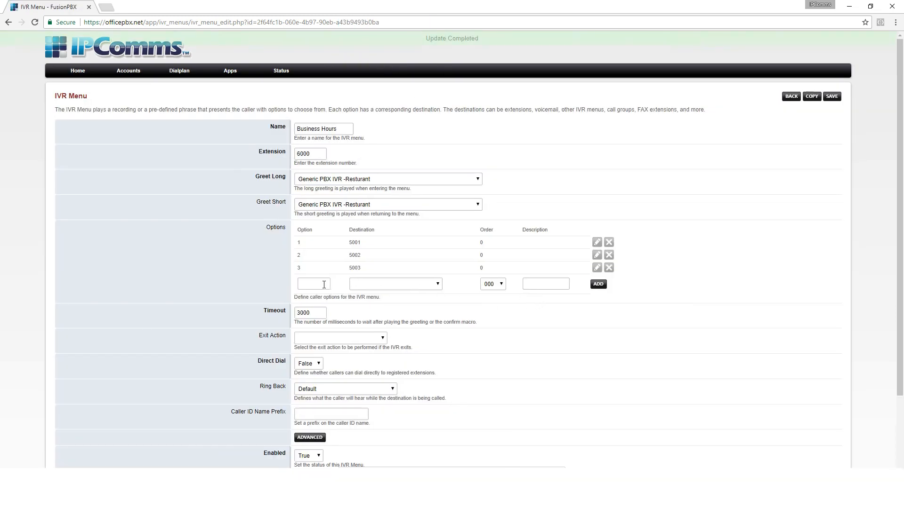
# - Add caller option 0 to the IVR menu with ring group 5000 All Others as its destination
pyautogui.click(321, 285)
pyautogui.write('0')
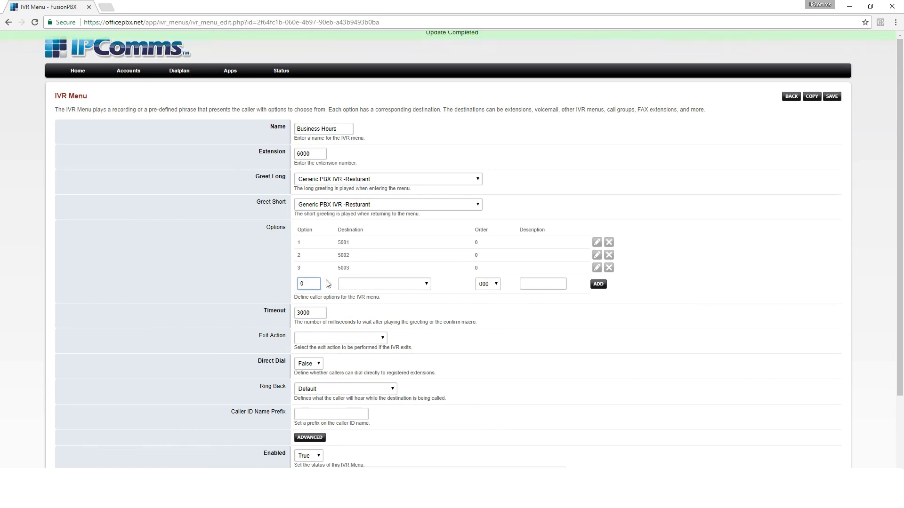
pyautogui.click(350, 285)
pyautogui.scroll(6, 369, 254)
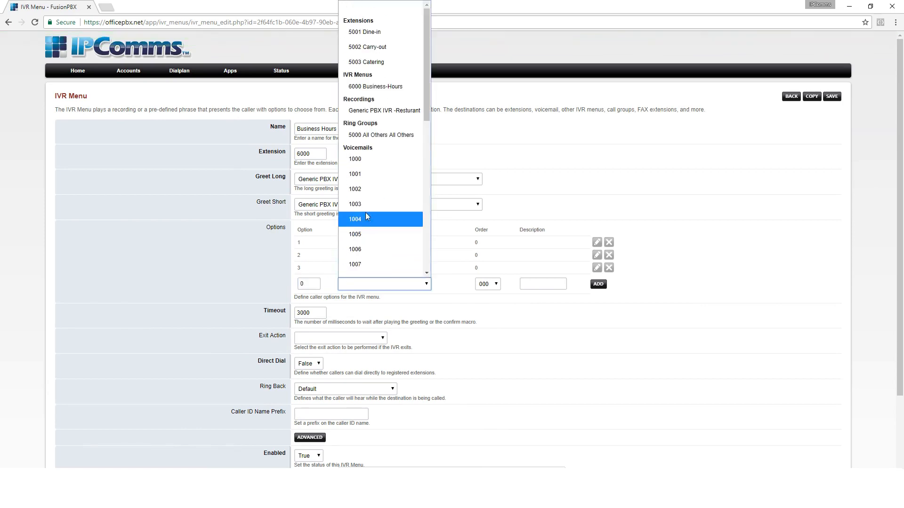
pyautogui.click(382, 136)
pyautogui.click(598, 284)
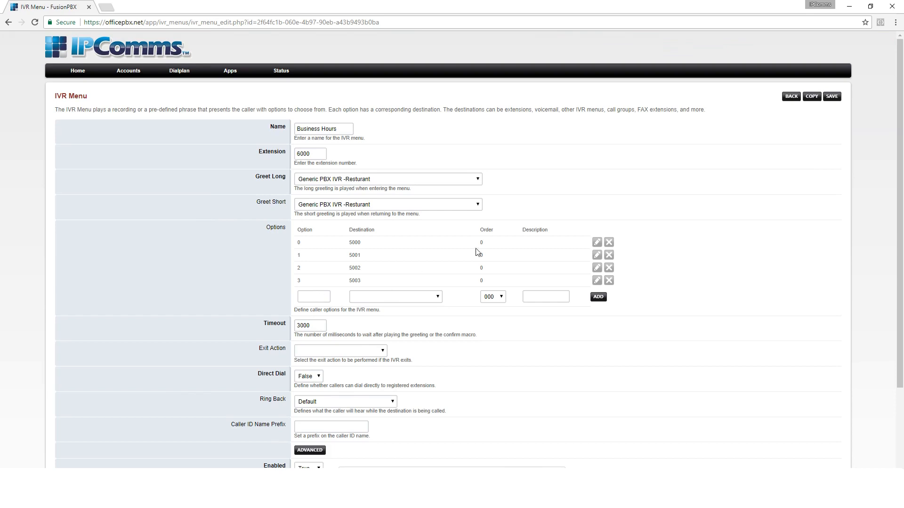
# - Save the IVR menu and add caller option 9 with IVR menu 6000 Business-Hours as its destination
pyautogui.click(834, 96)
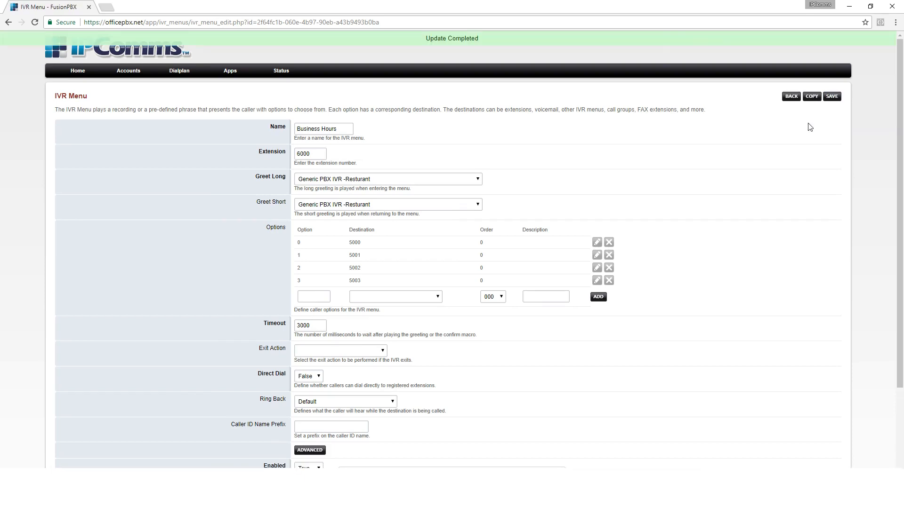
pyautogui.click(325, 296)
pyautogui.write('9')
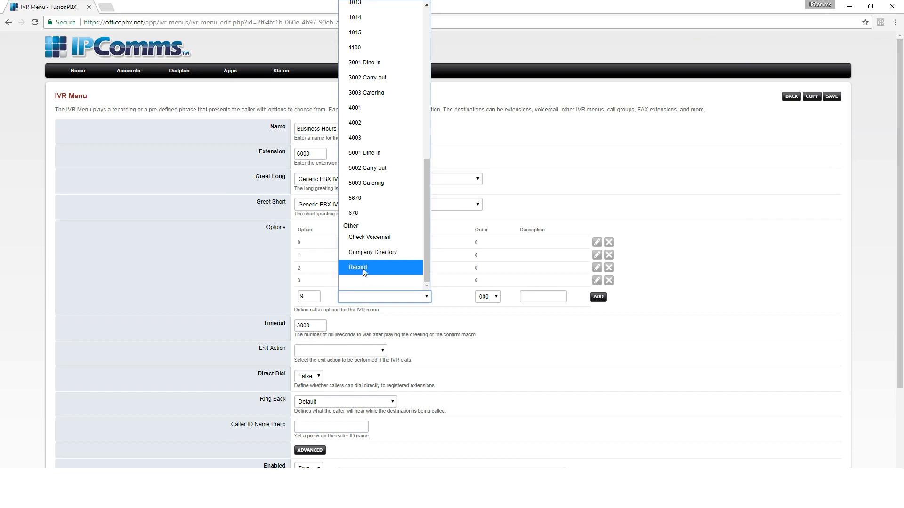
pyautogui.scroll(7, 387, 187)
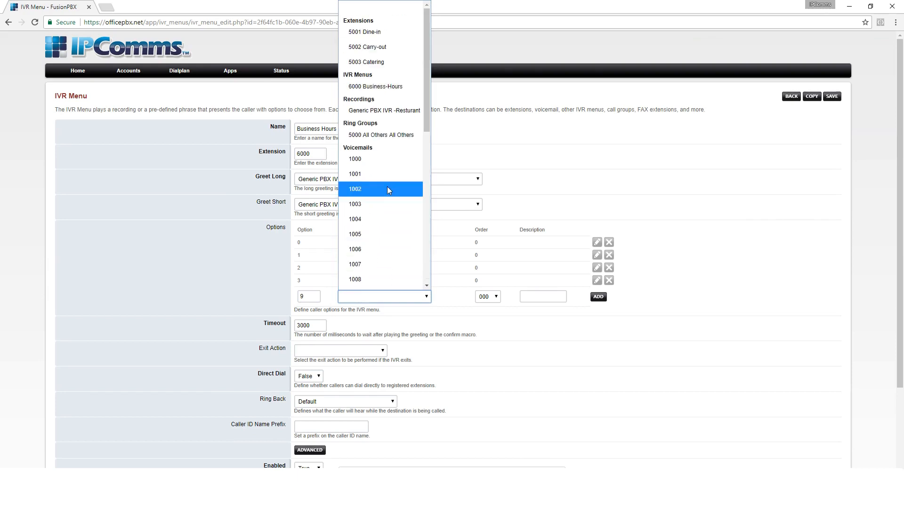
pyautogui.click(379, 88)
pyautogui.click(598, 298)
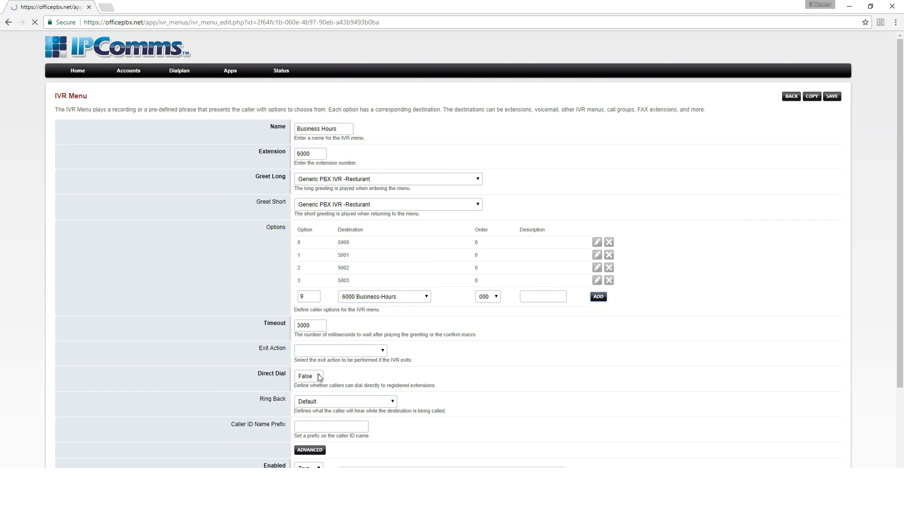
# - Set Direct Dial to True, describe the IVR menu as "Main IVR", and save it, returning to the IVR menu list
pyautogui.click(312, 390)
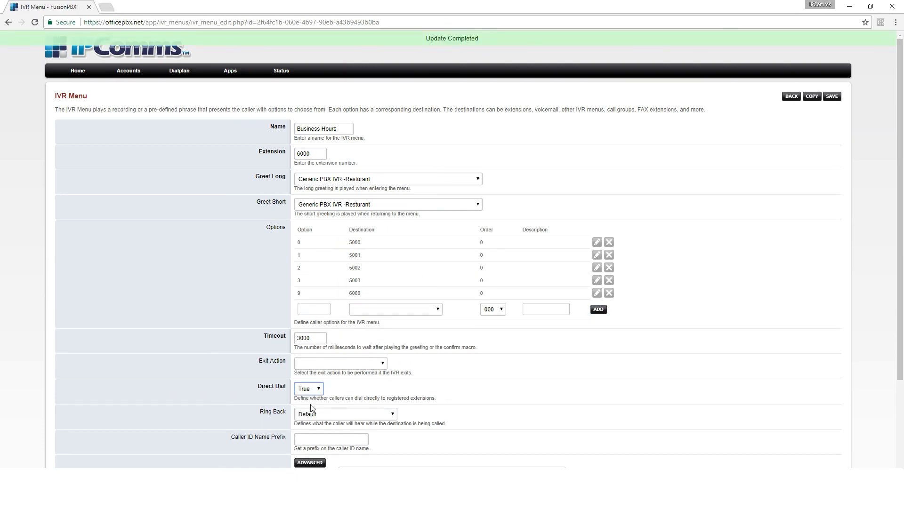
pyautogui.scroll(-3, 330, 376)
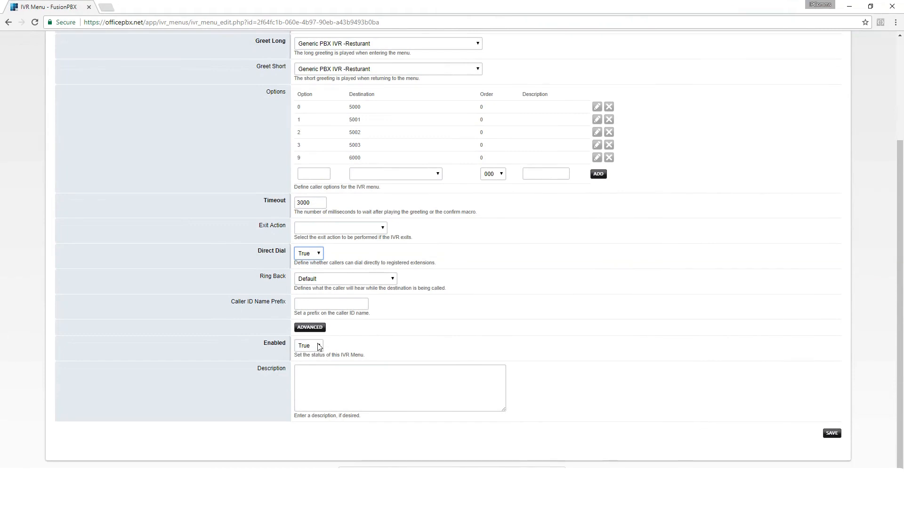
pyautogui.click(333, 387)
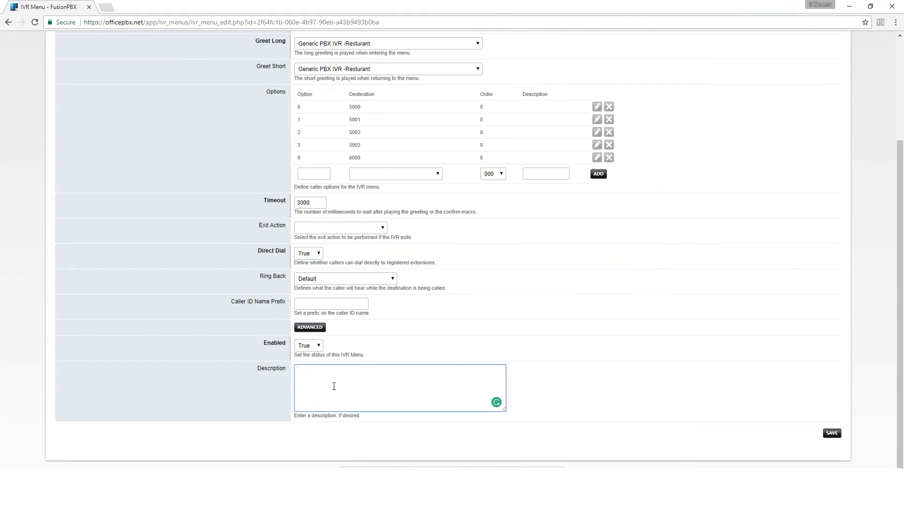
pyautogui.write('Main IVR')
pyautogui.click(831, 433)
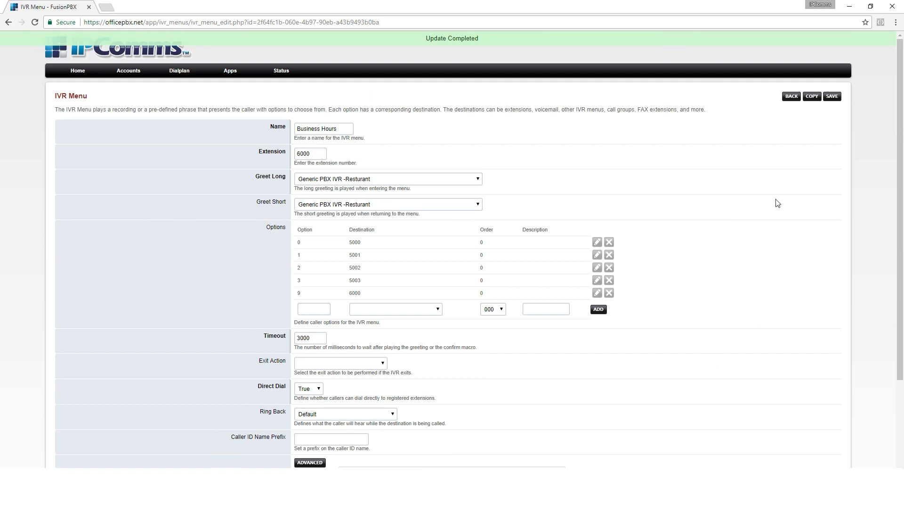
pyautogui.click(791, 96)
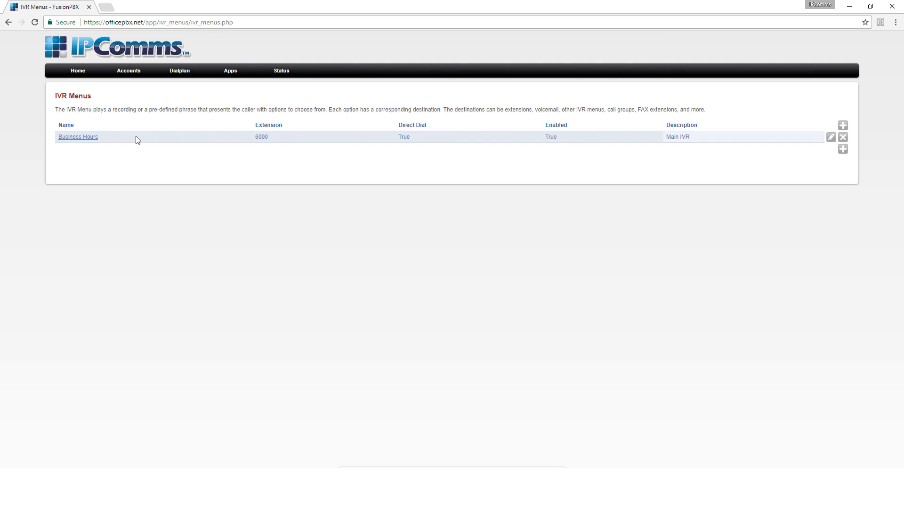
# - Open the first inbound destination for editing and set its action to ring group 5000 All Others
pyautogui.moveTo(181, 80)
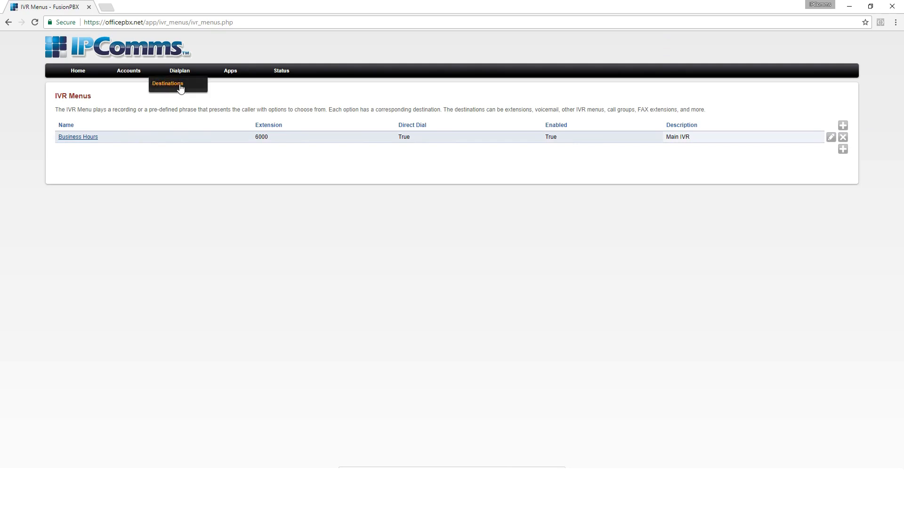
pyautogui.click(181, 88)
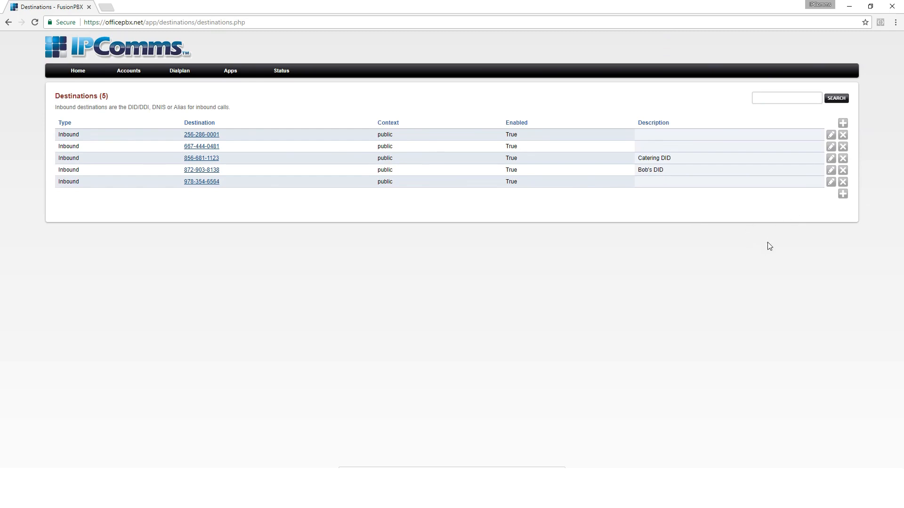
pyautogui.click(831, 135)
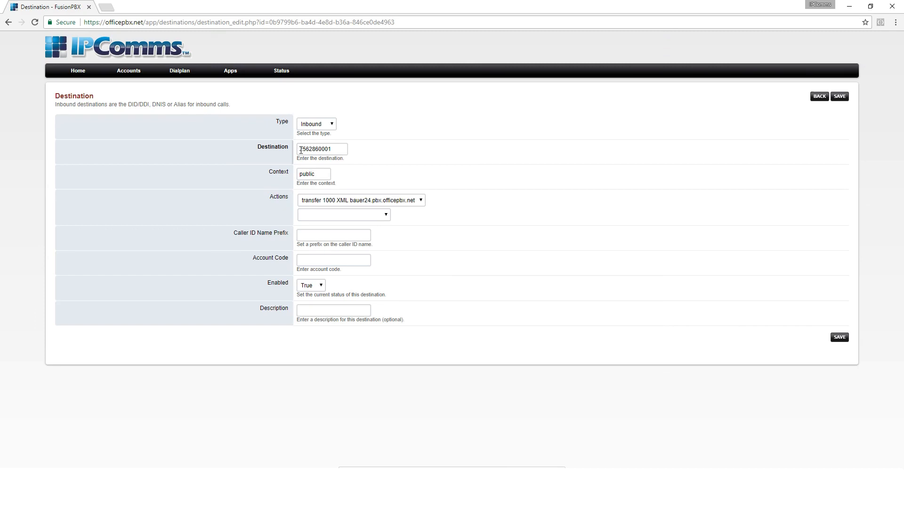
pyautogui.click(377, 204)
pyautogui.scroll(5, 386, 246)
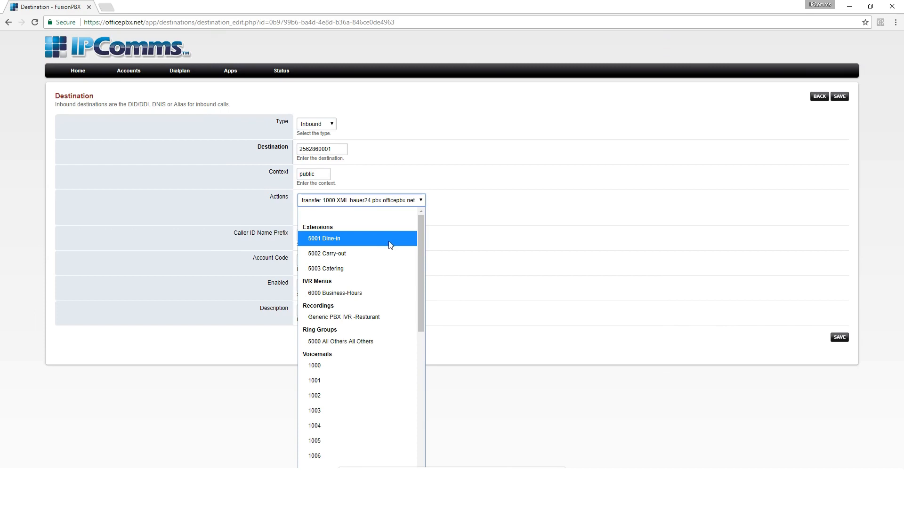
pyautogui.click(375, 343)
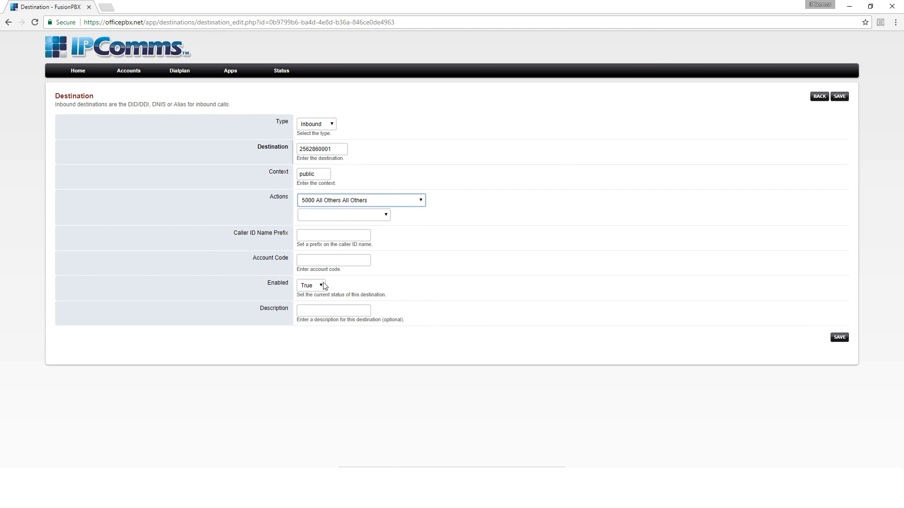
# - Describe the inbound destination as "Main DID" and save it, returning to the destinations list
pyautogui.click(313, 311)
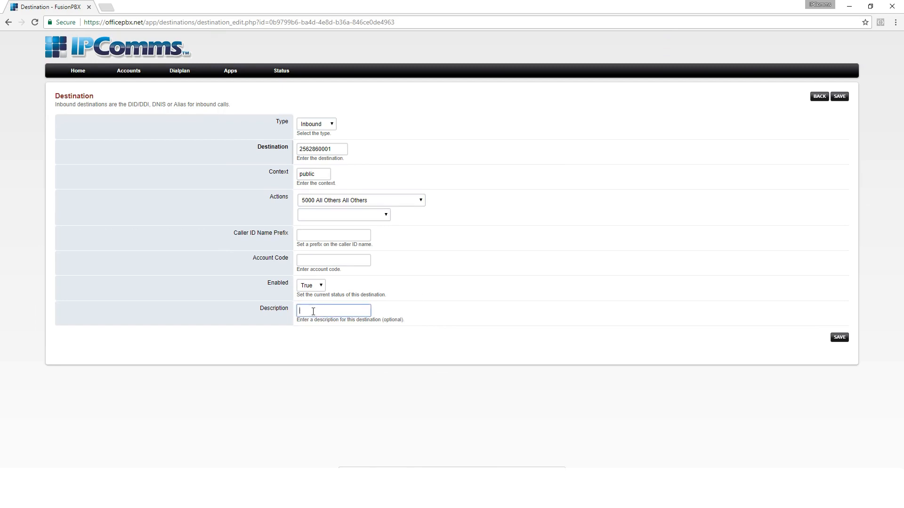
pyautogui.write('Main DID')
pyautogui.click(839, 338)
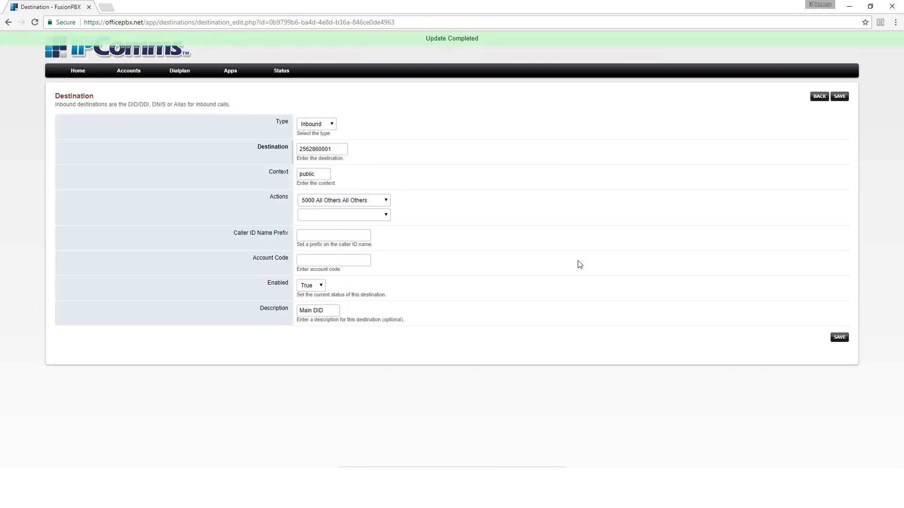
pyautogui.click(819, 97)
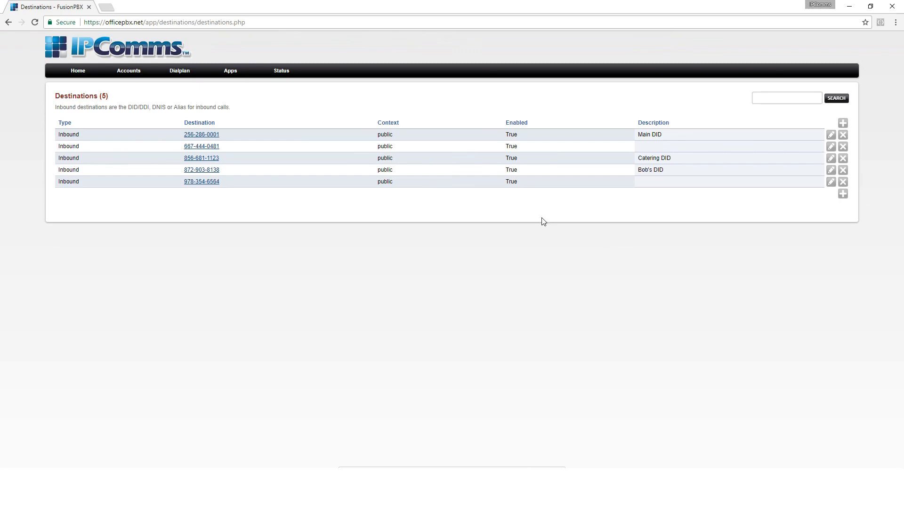